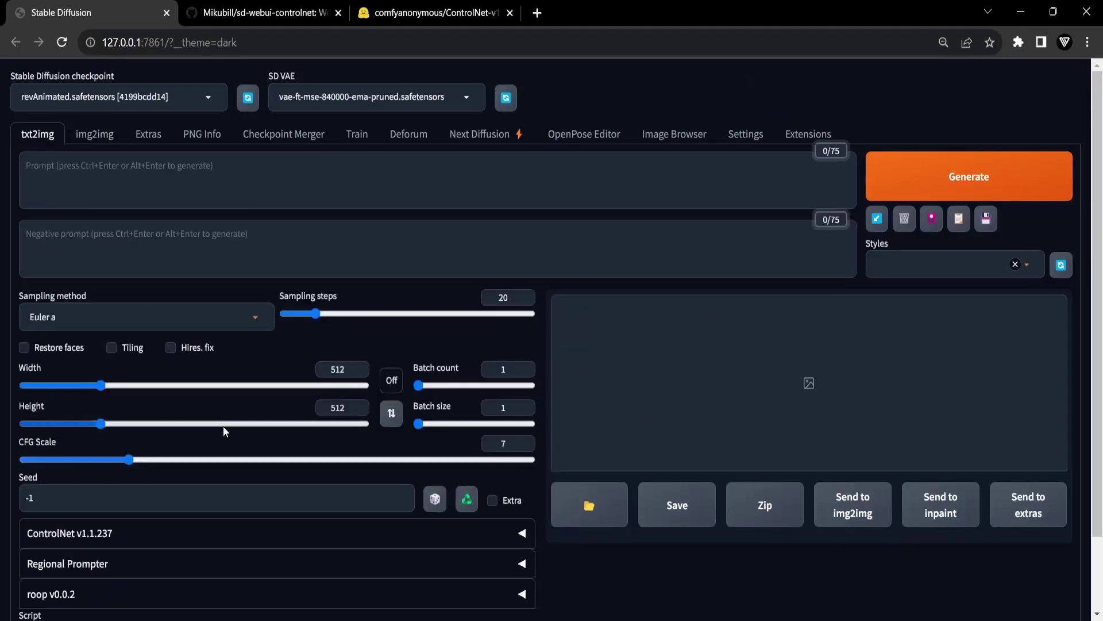
Step: Expand the ControlNet panel on txt2img and browse the Preprocessor dropdown's options
scroll(223, 425, down, 2)
click(122, 447)
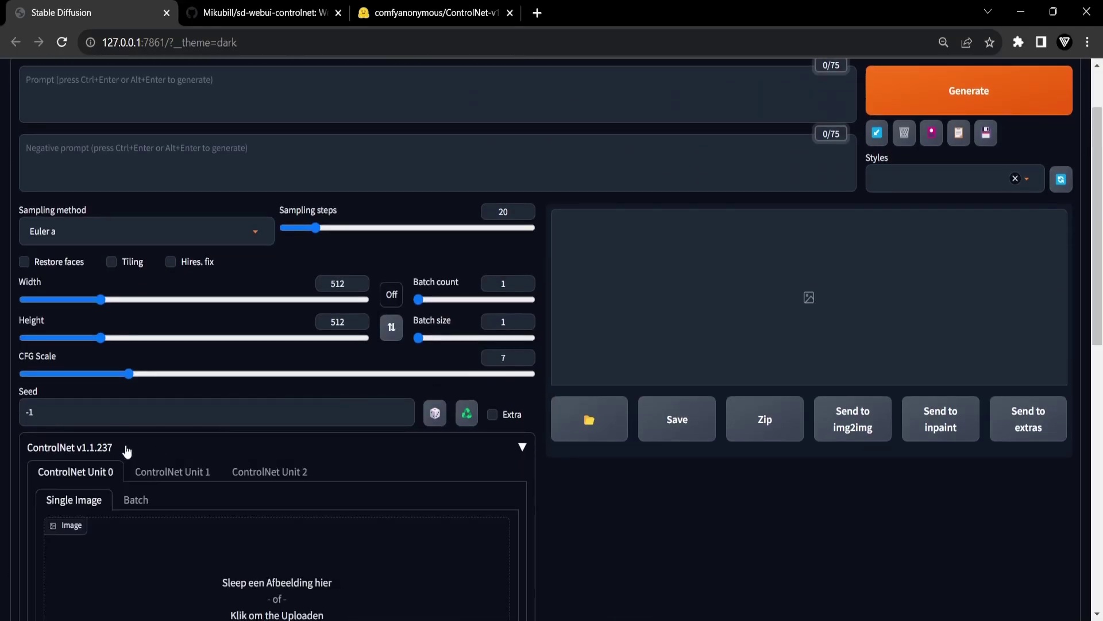
scroll(202, 458, down, 1)
scroll(471, 374, down, 6)
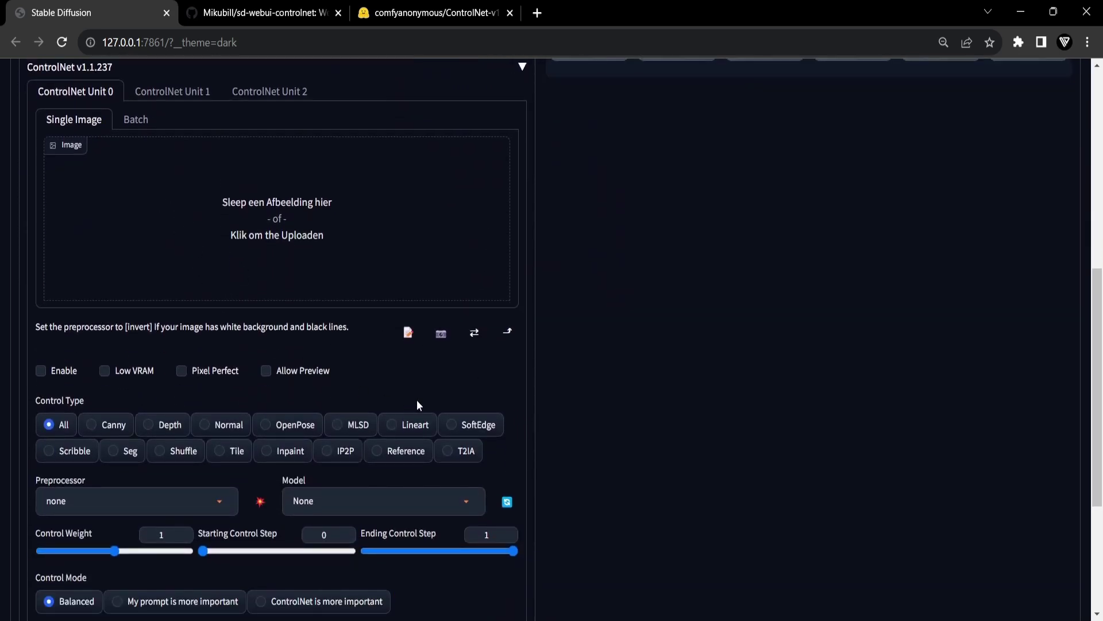
scroll(543, 367, down, 3)
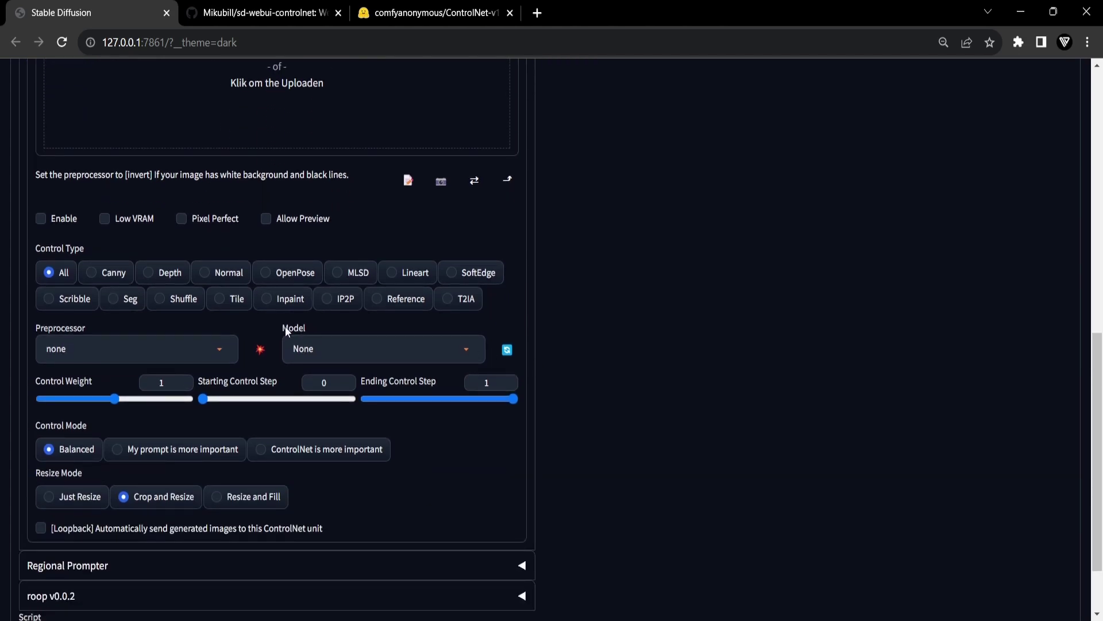
click(218, 352)
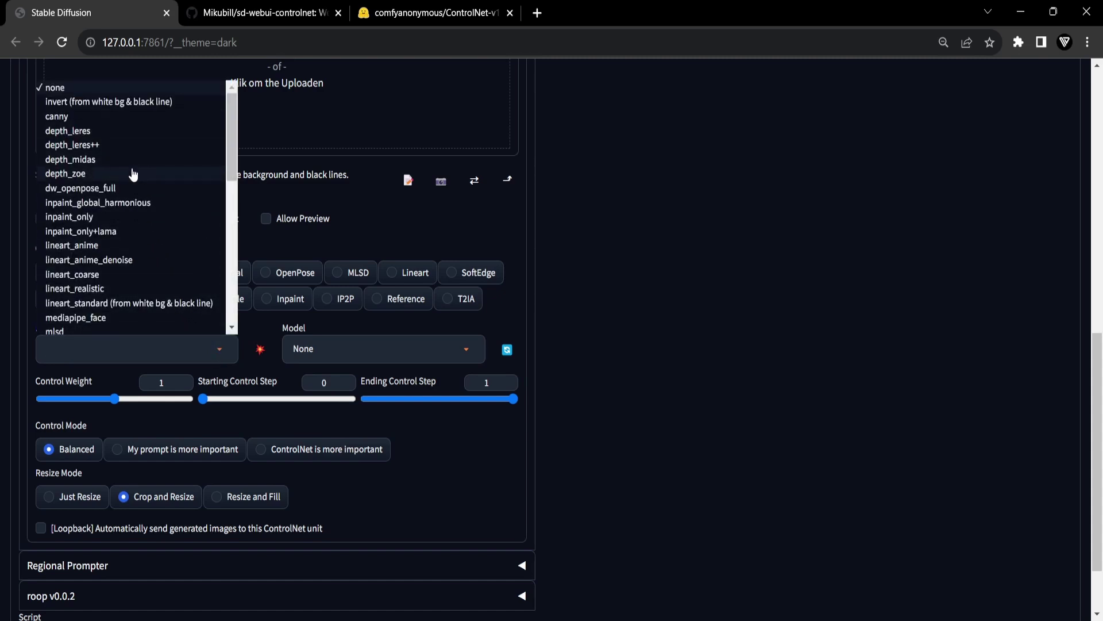
scroll(132, 172, down, 4)
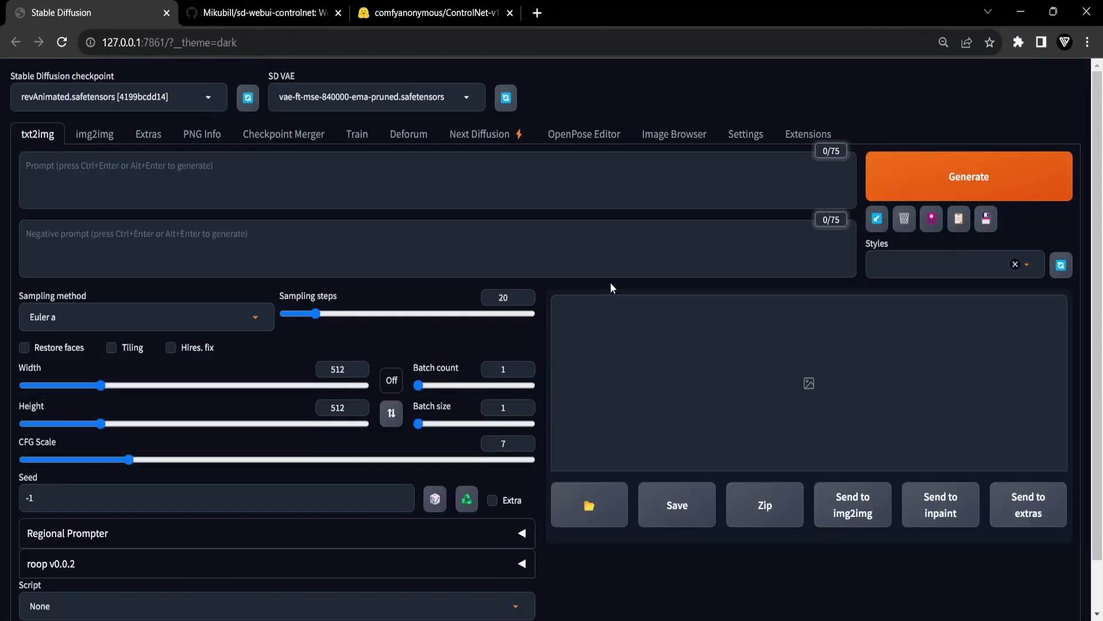
Step: Install sd-webui-controlnet from its GitHub URL via Install from URL, then restart from the Installed list
click(803, 138)
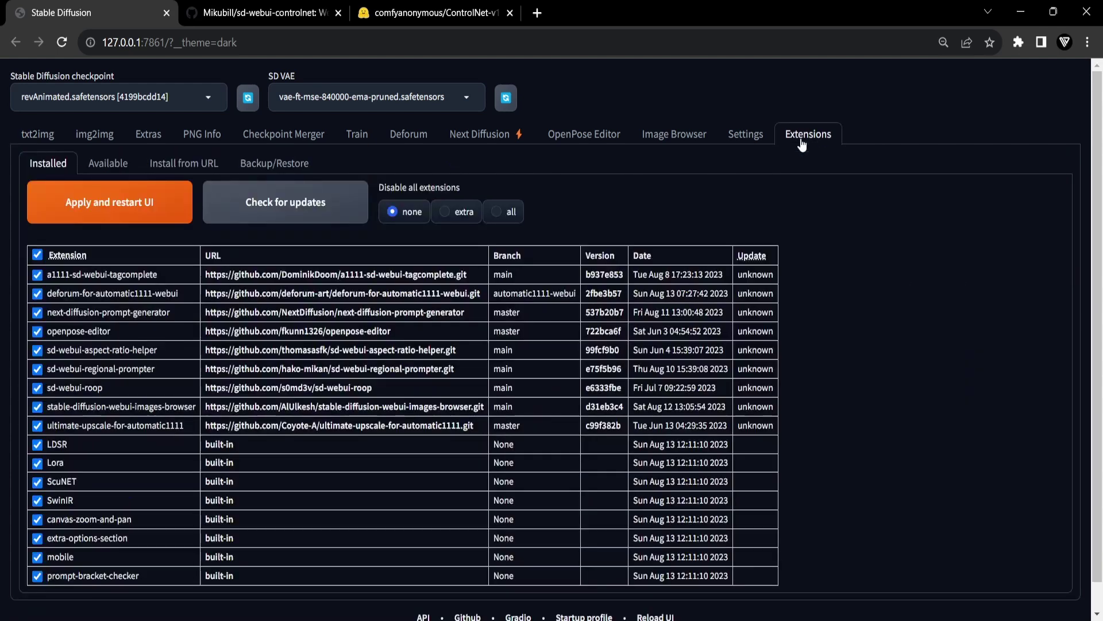
click(194, 170)
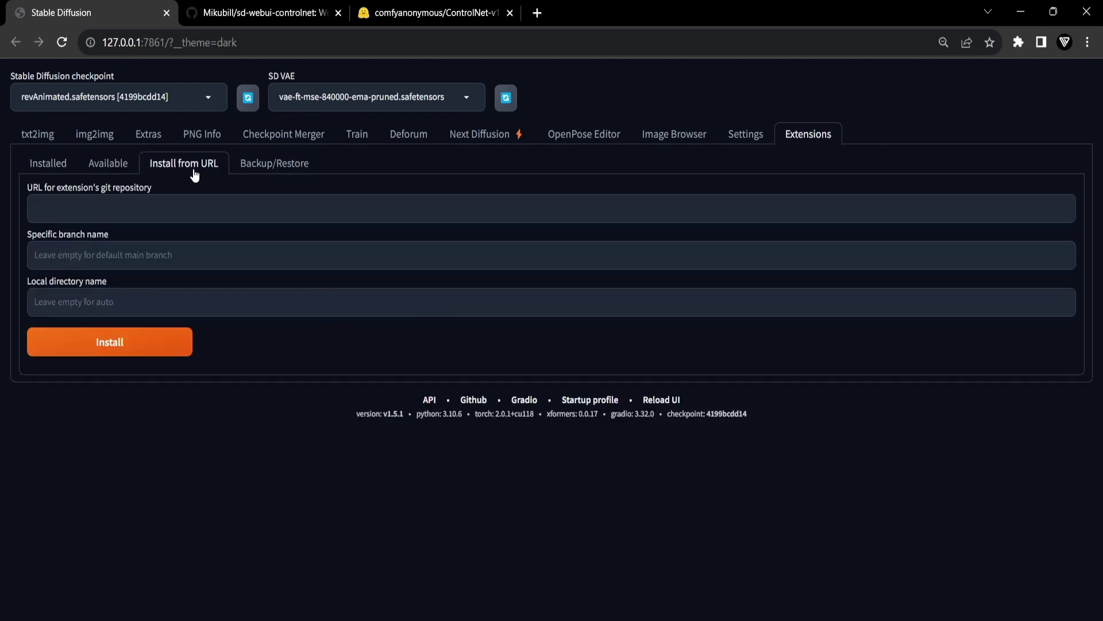
click(195, 209)
text(https://github.com/Mikubill/sd-webui-controlnet)
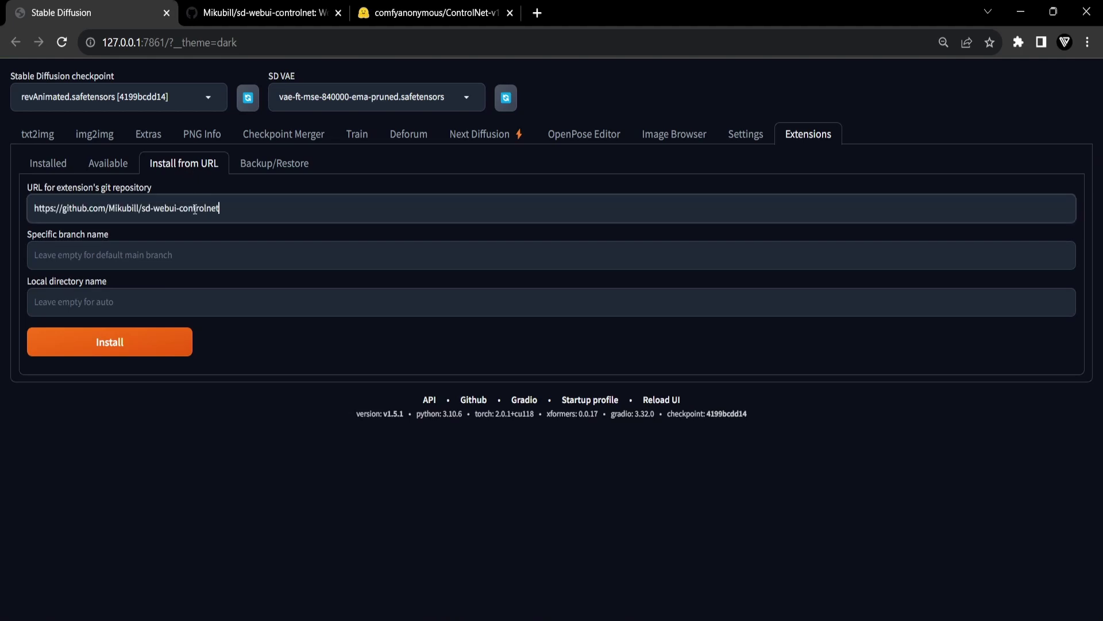
click(163, 353)
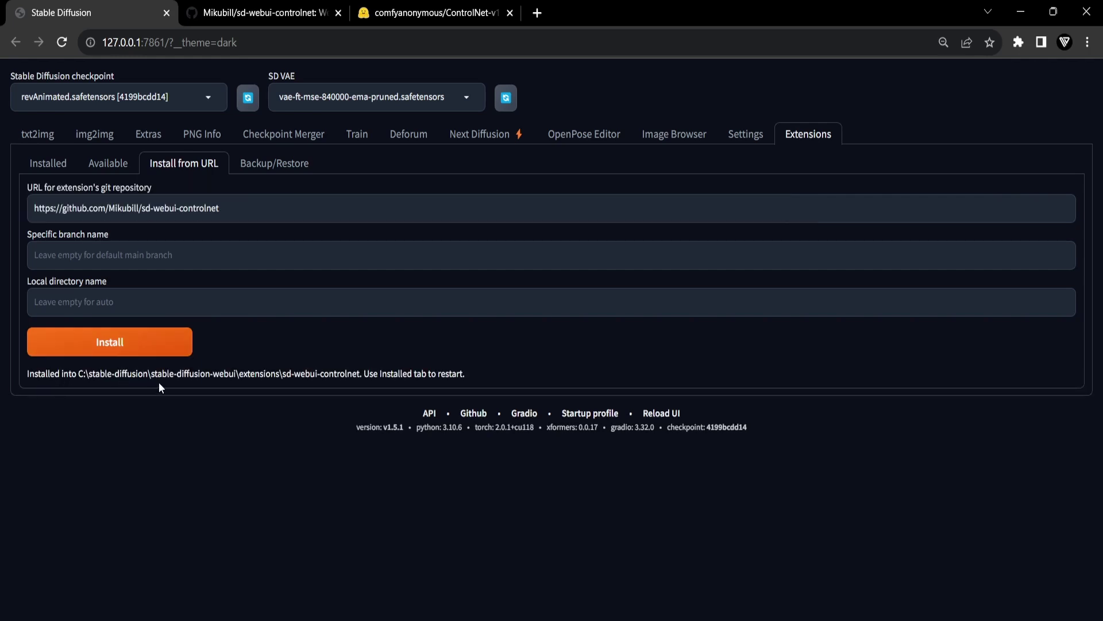
click(50, 165)
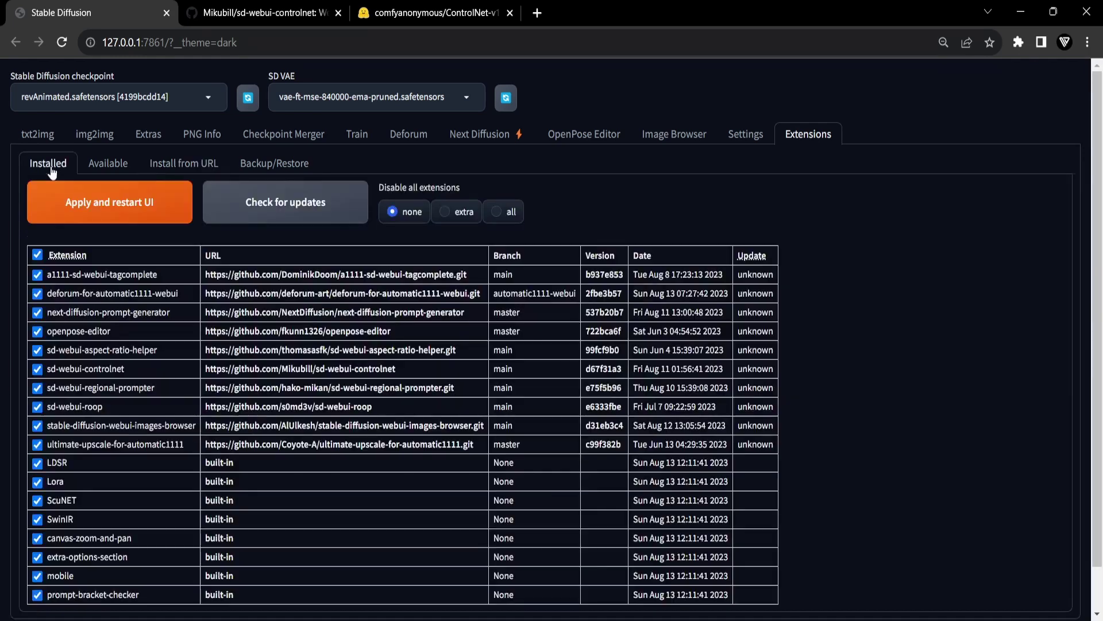
click(123, 214)
Step: Expand the reloaded ControlNet panel with the canny preprocessor and confirm the Model list offers only None
scroll(223, 426, down, 2)
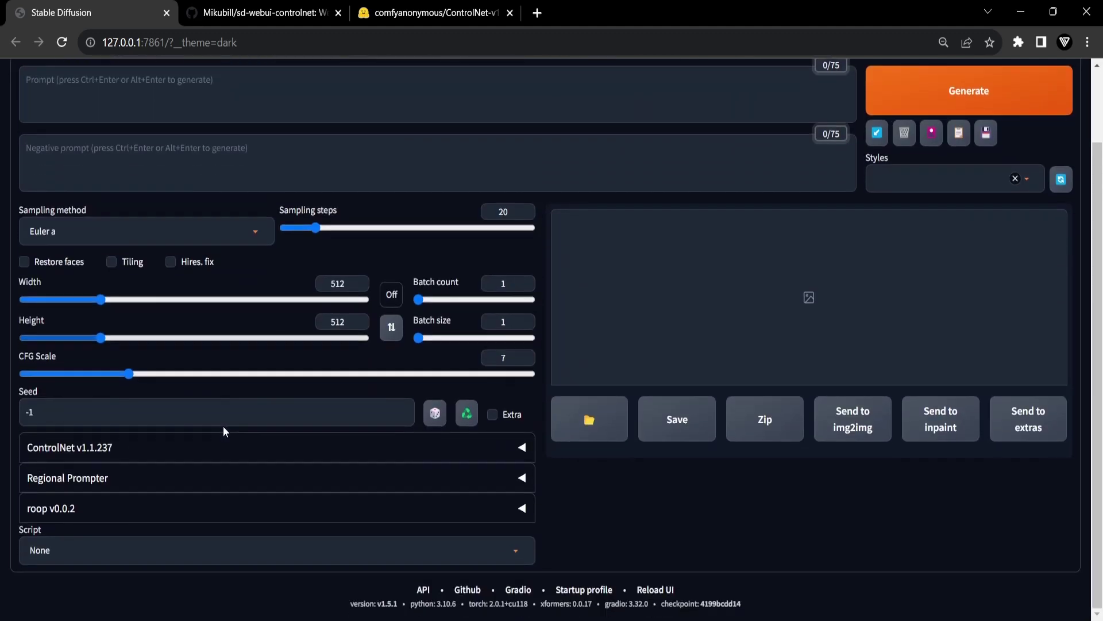
click(118, 454)
scroll(472, 375, down, 5)
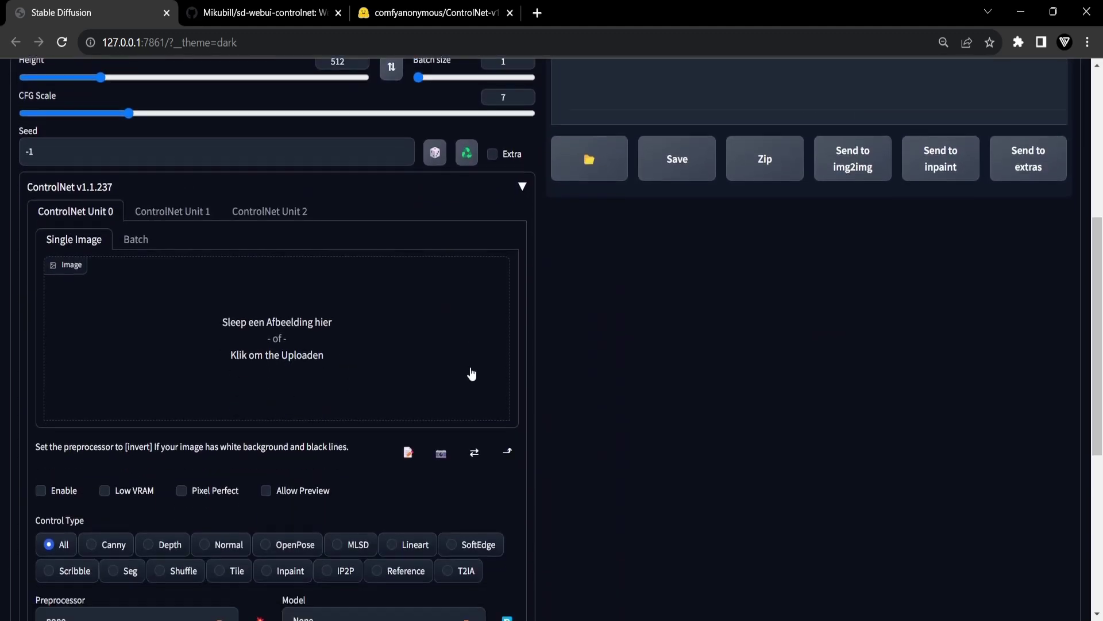
scroll(472, 374, down, 2)
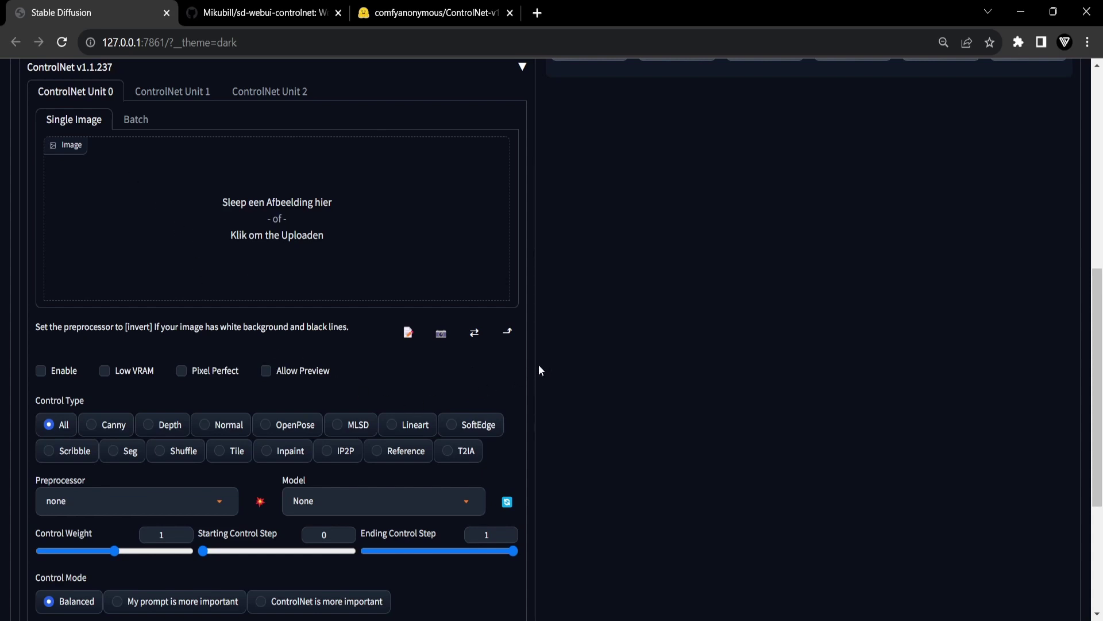
scroll(543, 368, down, 3)
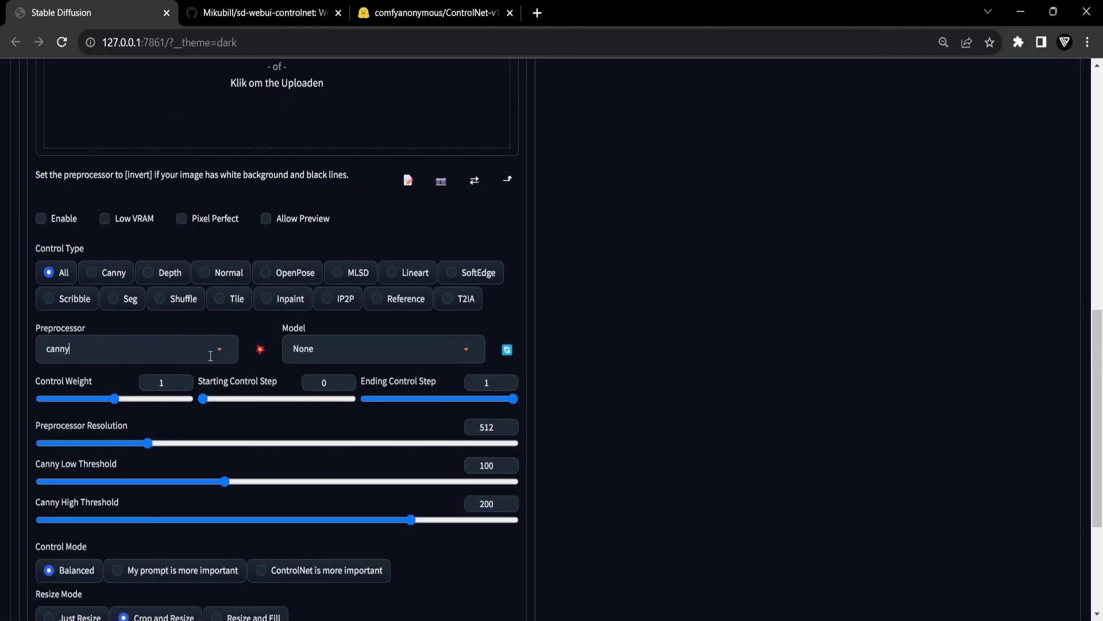
click(333, 350)
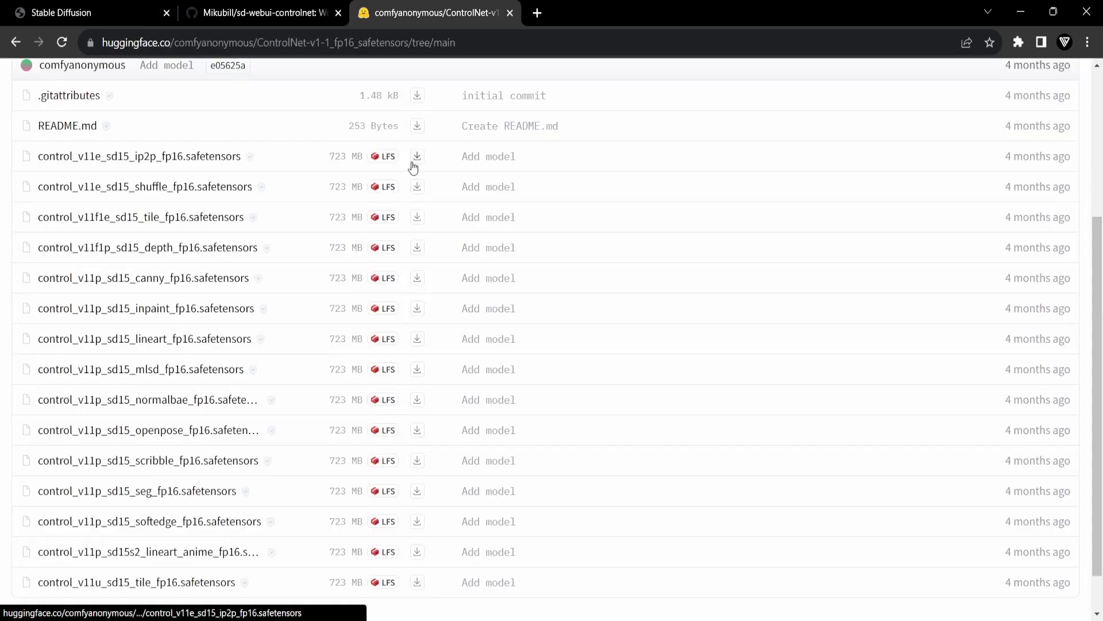
Step: Download the fp16 ControlNet v1.1 models (ip2p, shuffle, tile, normalbae, openpose, scribble, softedge, lineart_anime and others) and select all 15
click(416, 158)
click(417, 187)
click(416, 219)
click(417, 278)
click(417, 308)
click(417, 338)
click(418, 369)
click(419, 401)
click(417, 431)
click(417, 461)
click(417, 522)
click(417, 551)
click(417, 582)
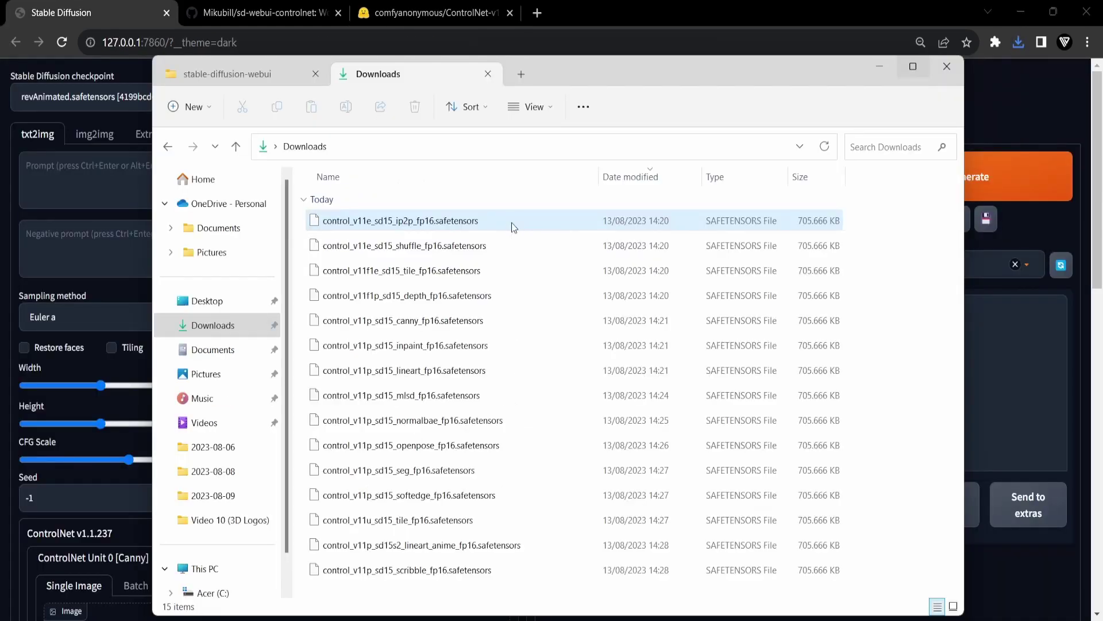
key(ctrl+a)
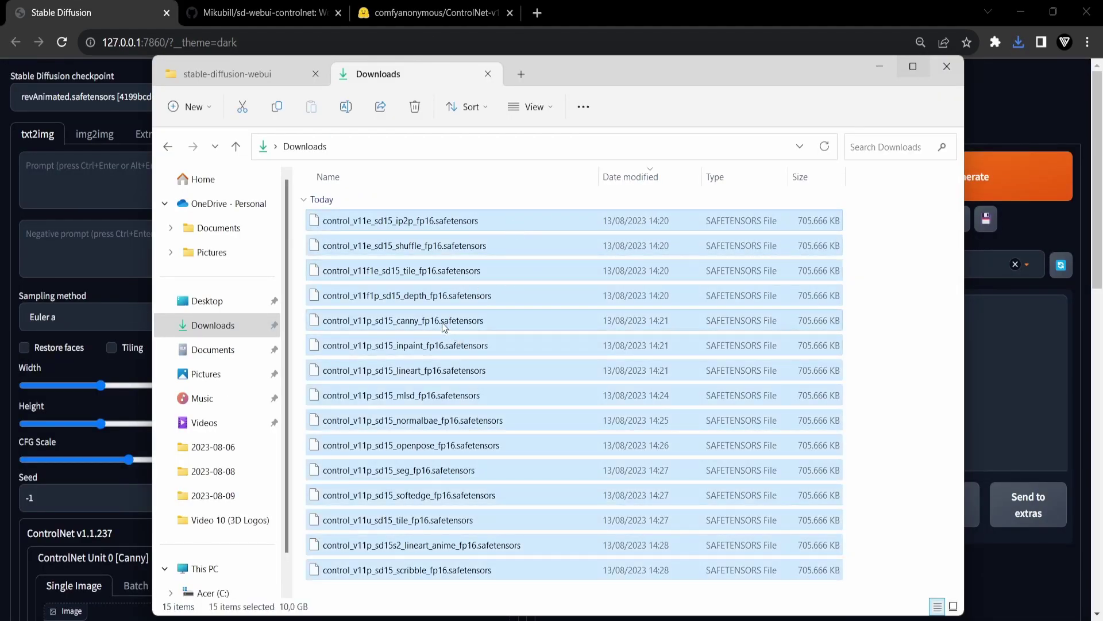
Step: Copy the 15 model files into stable-diffusion-webui\extensions\sd-webui-controlnet\models
right_click(426, 304)
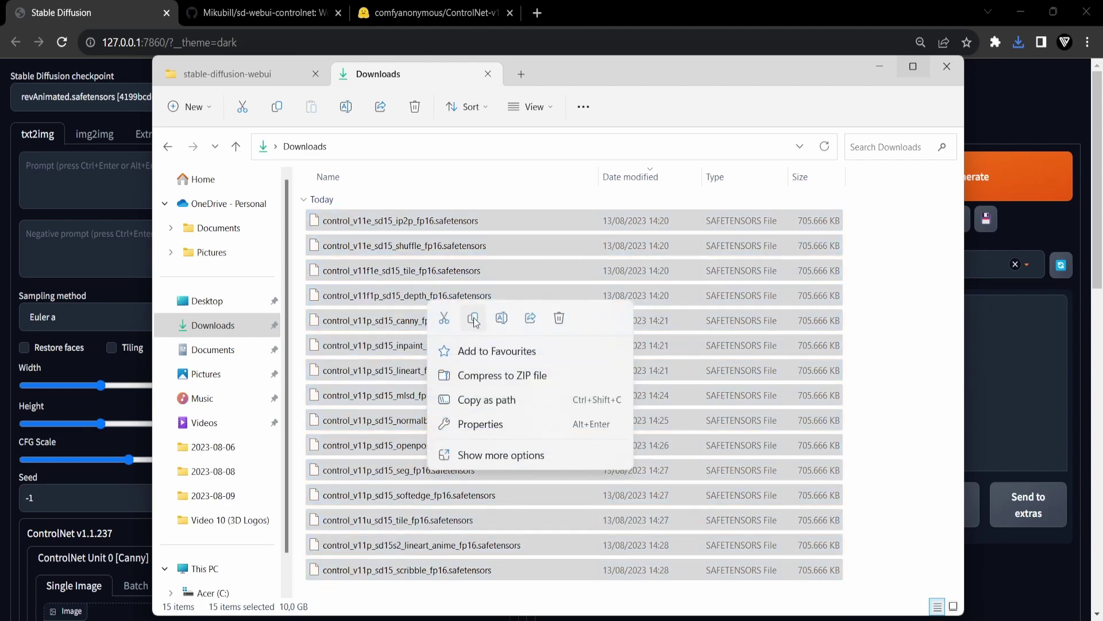
click(473, 319)
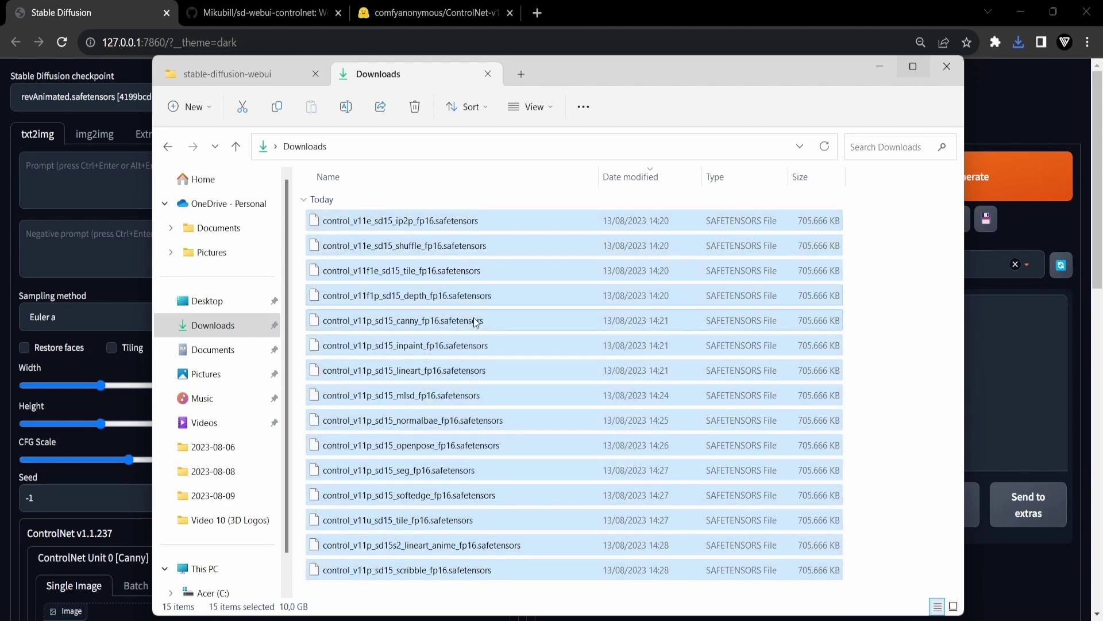
click(274, 78)
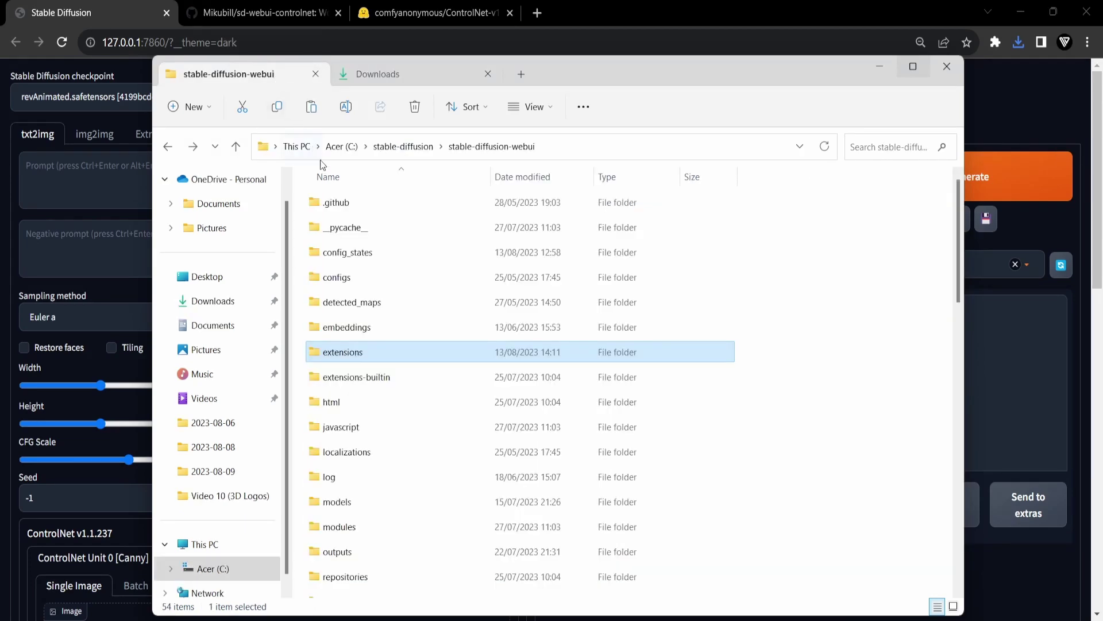
double_click(348, 353)
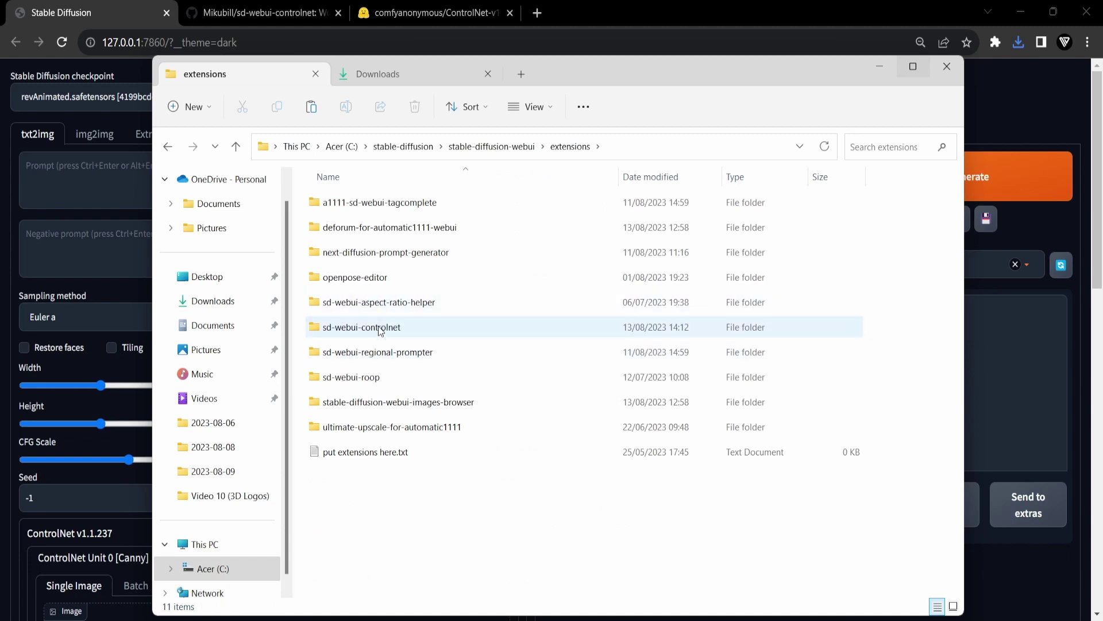
double_click(357, 332)
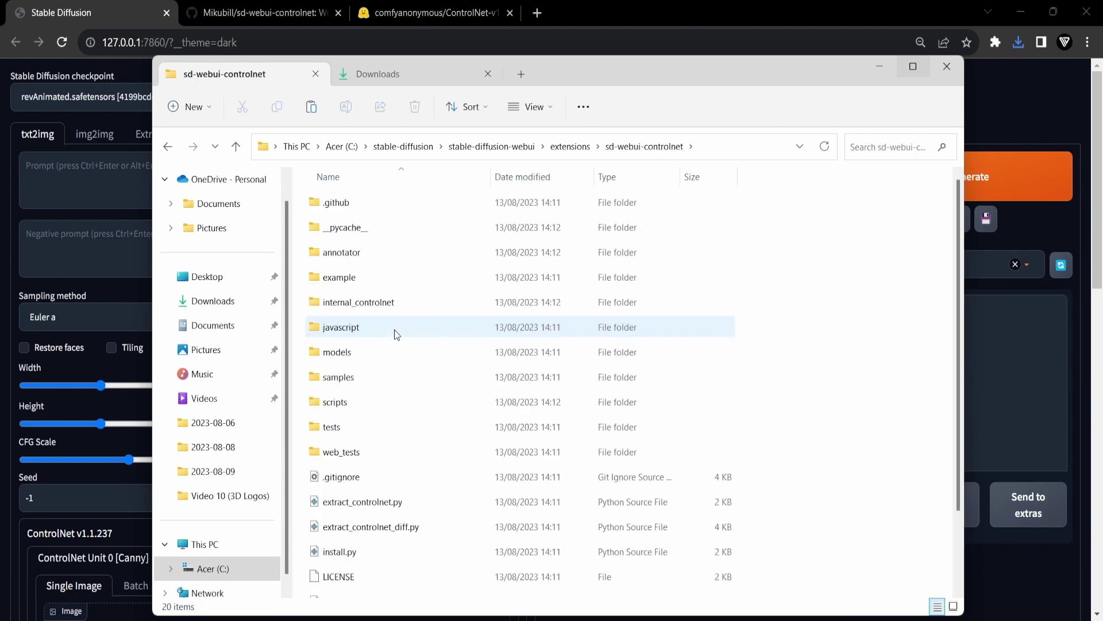
double_click(351, 357)
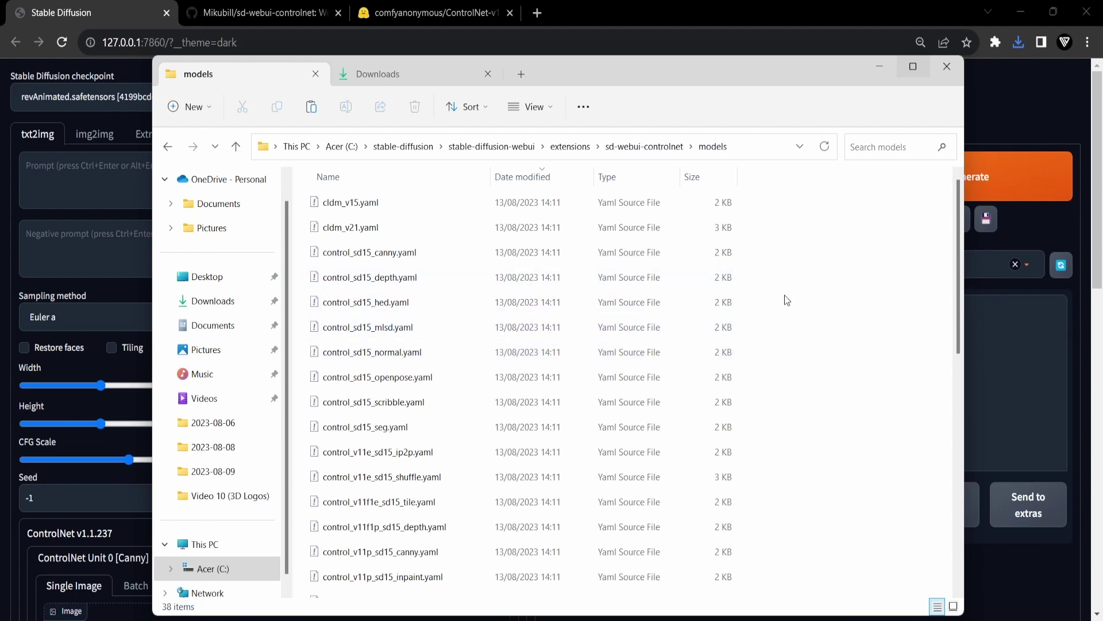
key(ctrl+v)
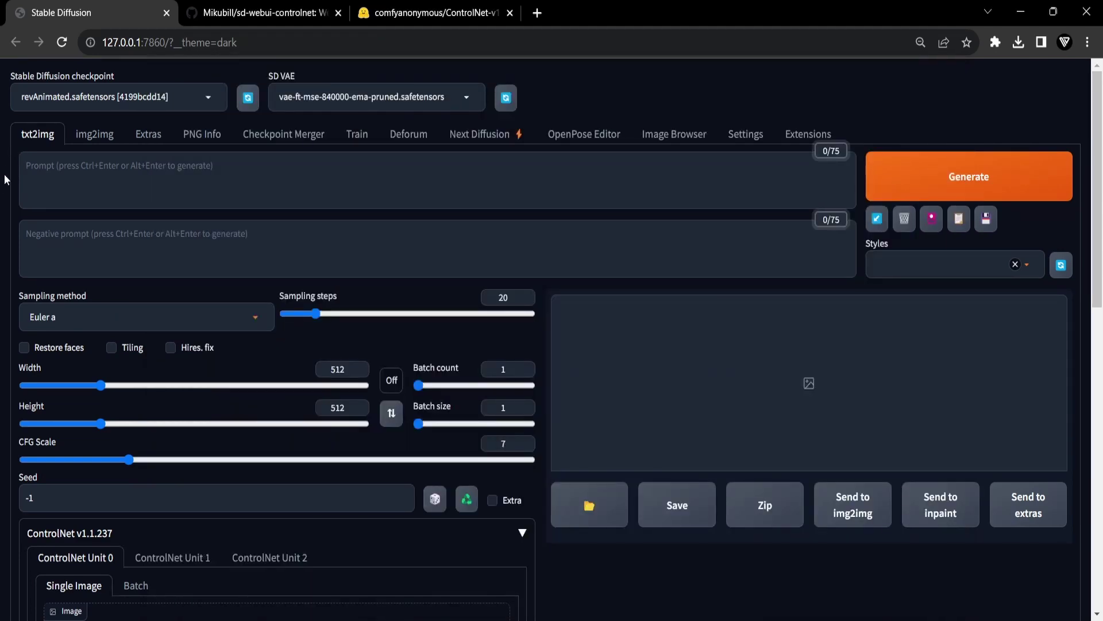
Step: Choose the Canny control type, refresh the model list, and select control_v11p_sd15_canny_fp16
scroll(7, 208, down, 8)
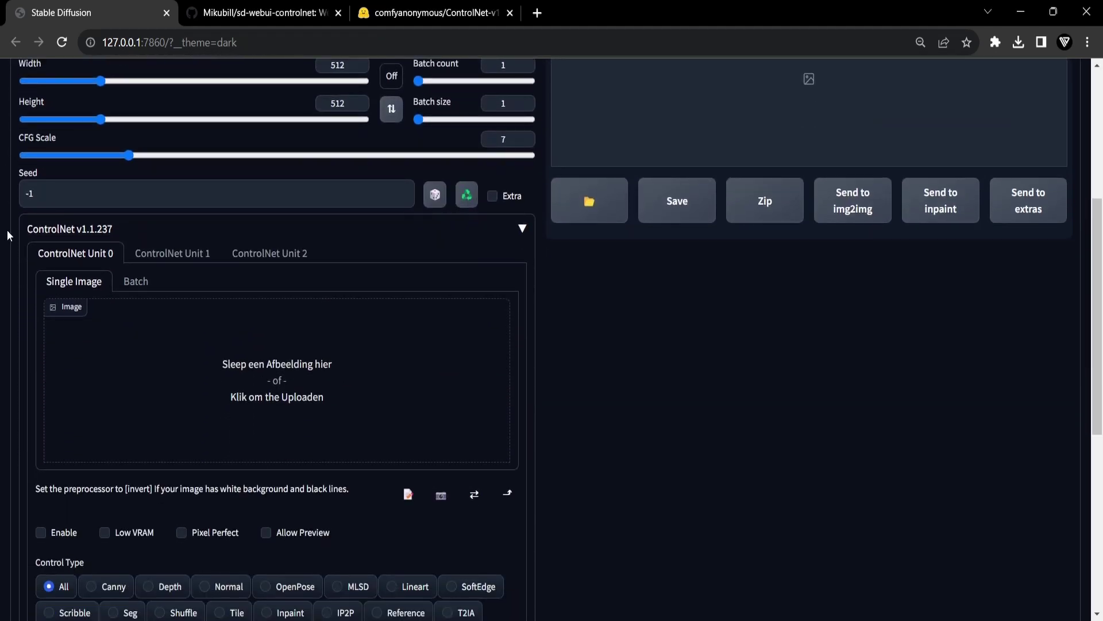
scroll(7, 235, down, 3)
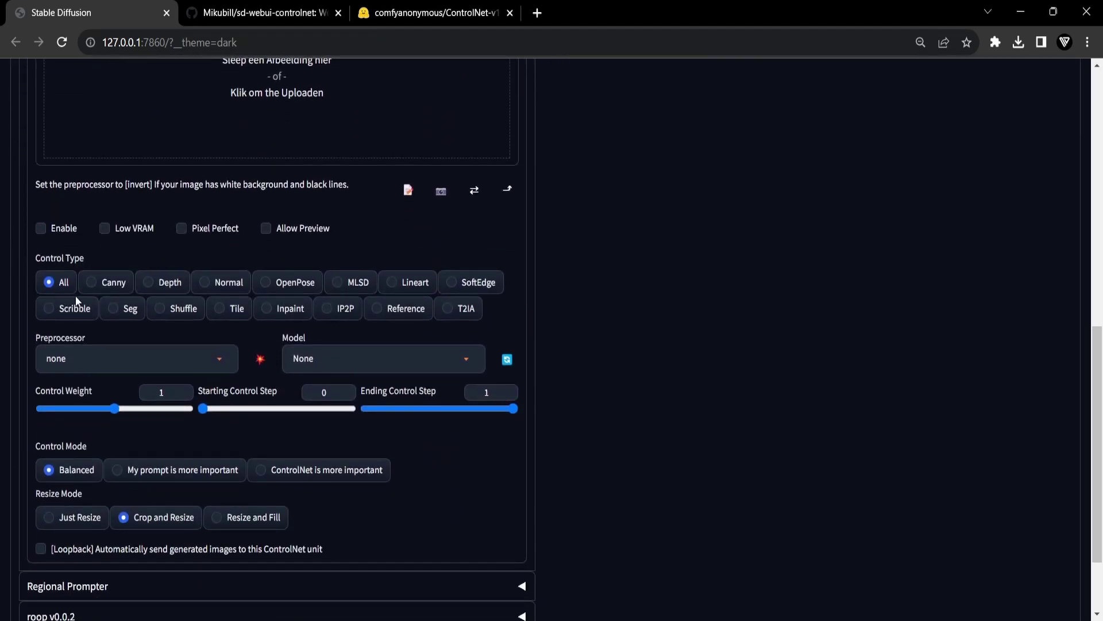
click(113, 283)
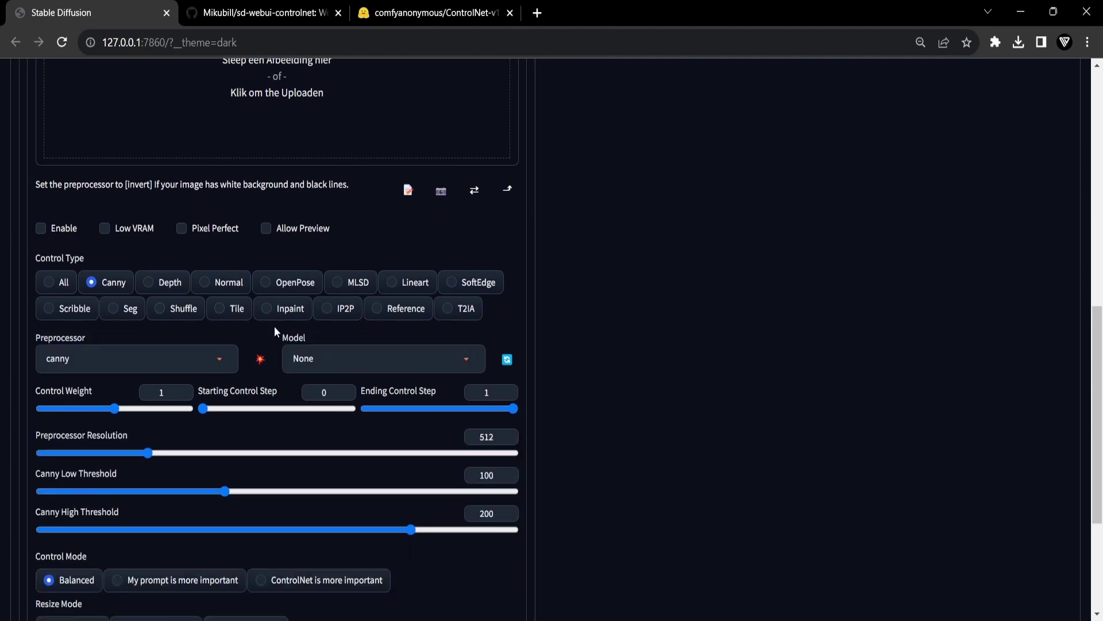
click(408, 358)
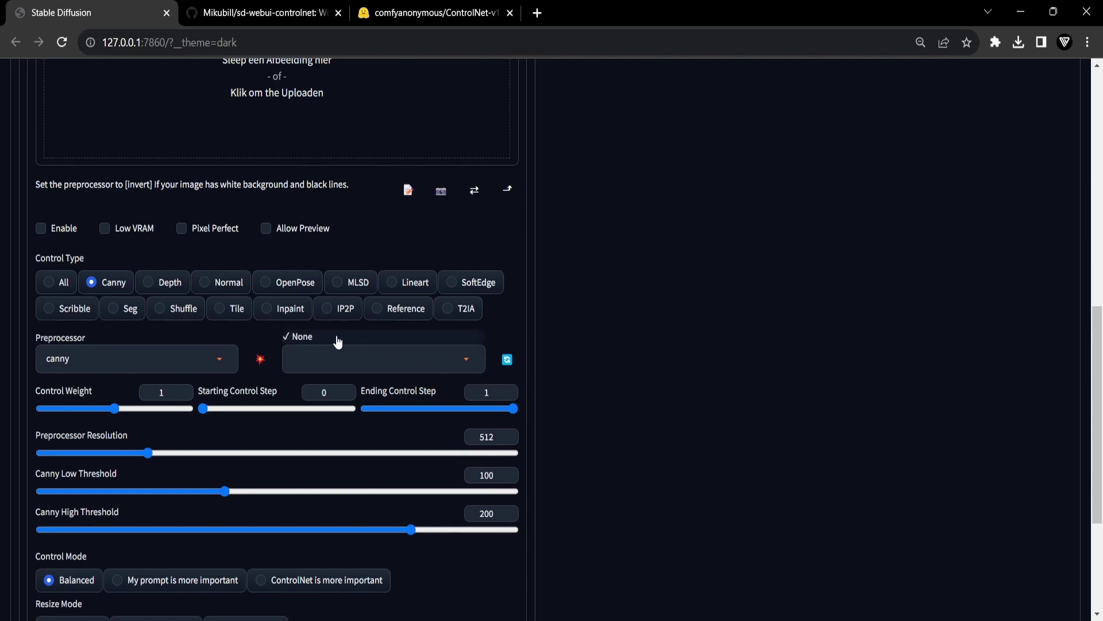
click(509, 361)
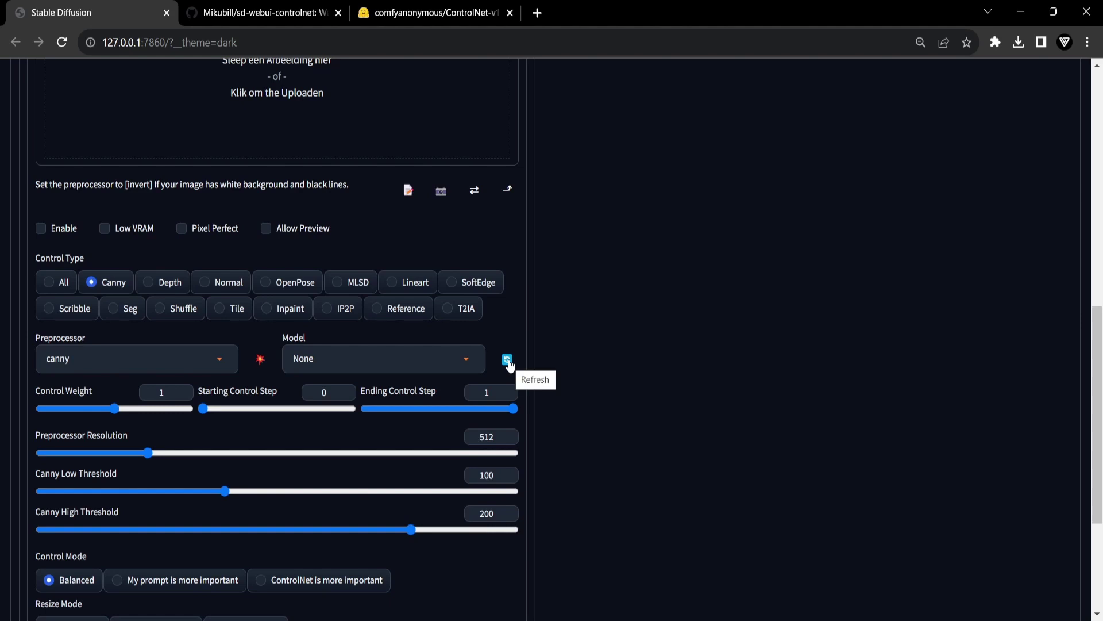
click(507, 360)
click(435, 356)
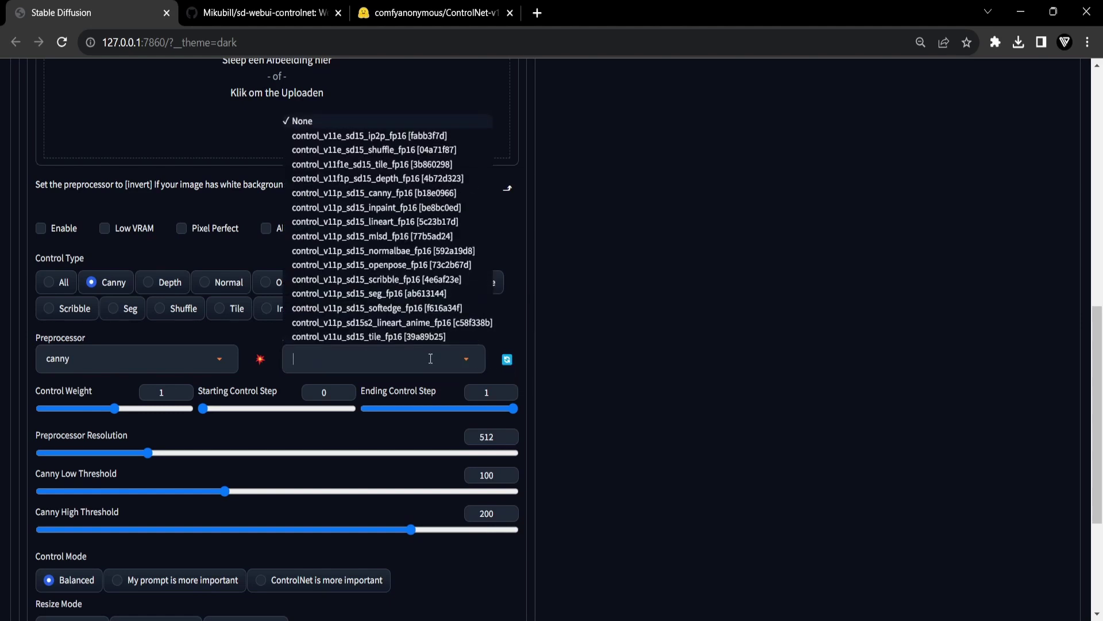
click(380, 195)
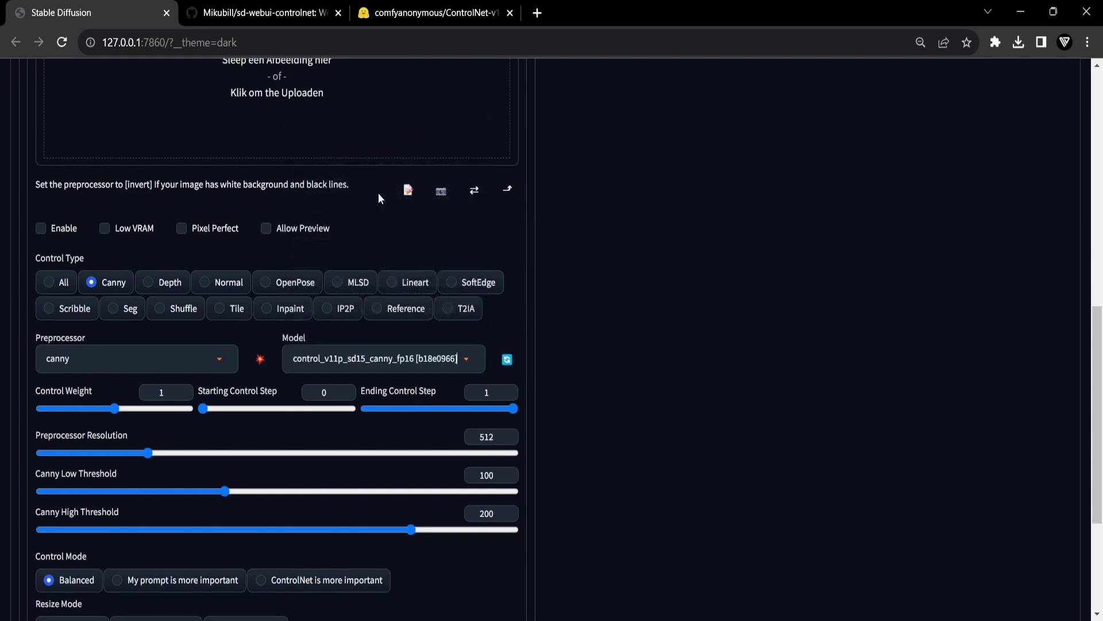
Step: Cycle through Depth, OpenPose, MLSD, Lineart, SoftEdge, Scribble, Seg and Shuffle, checking each one's auto-loaded model
click(170, 282)
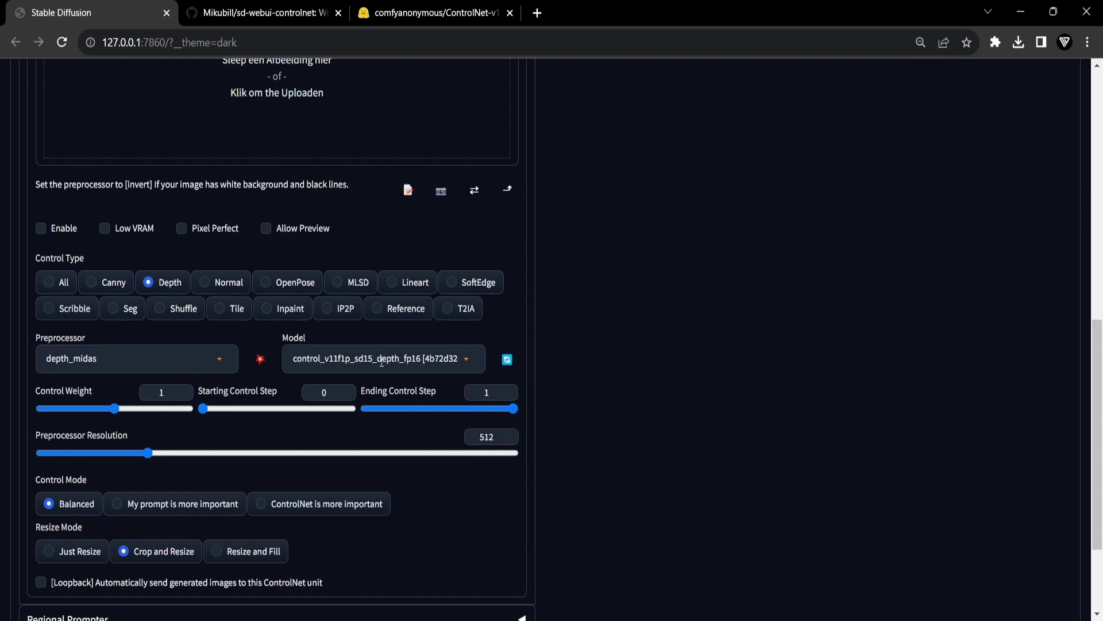
click(289, 290)
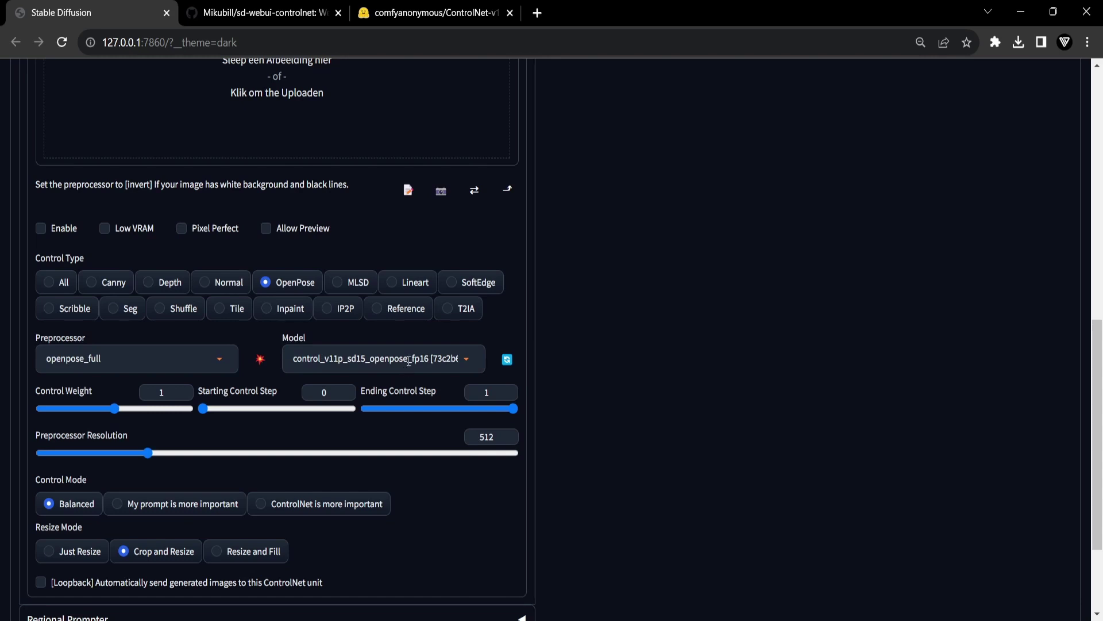
click(362, 286)
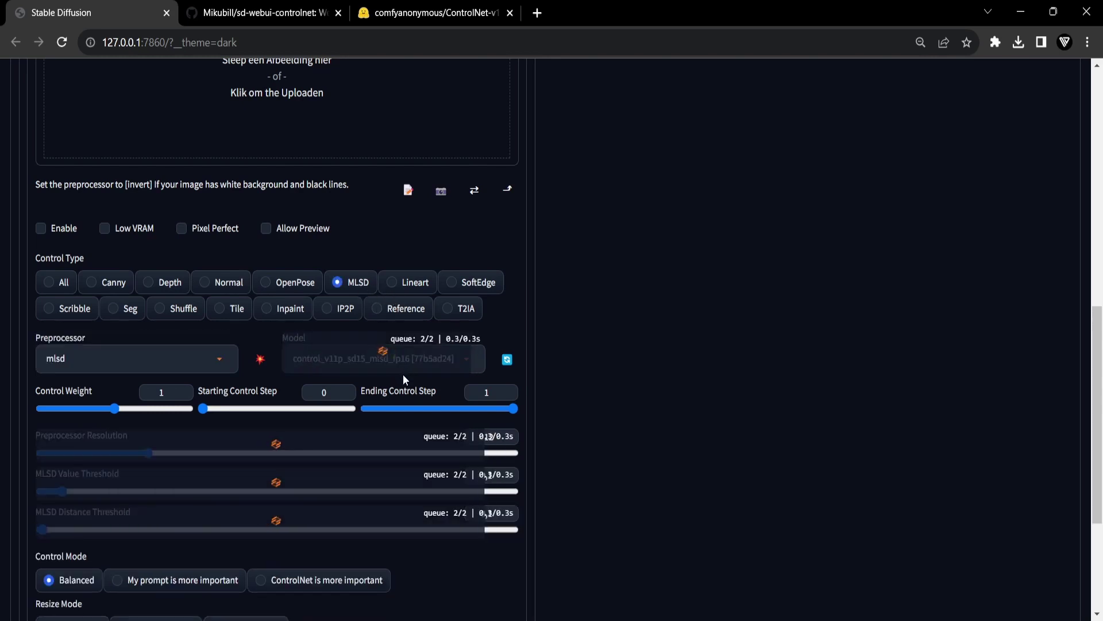
click(404, 286)
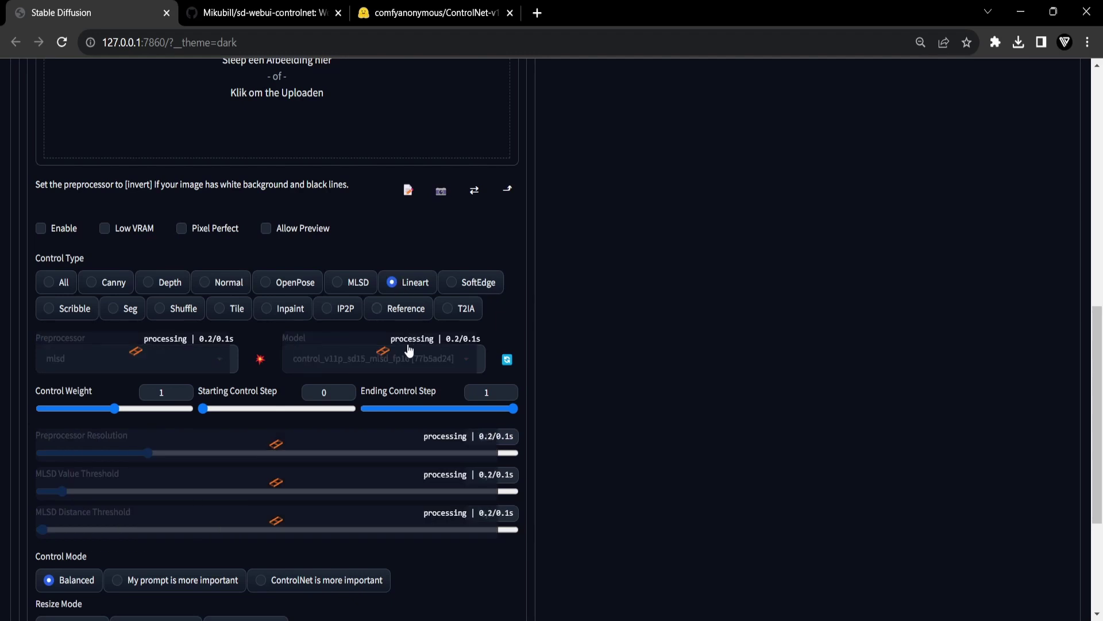
click(461, 292)
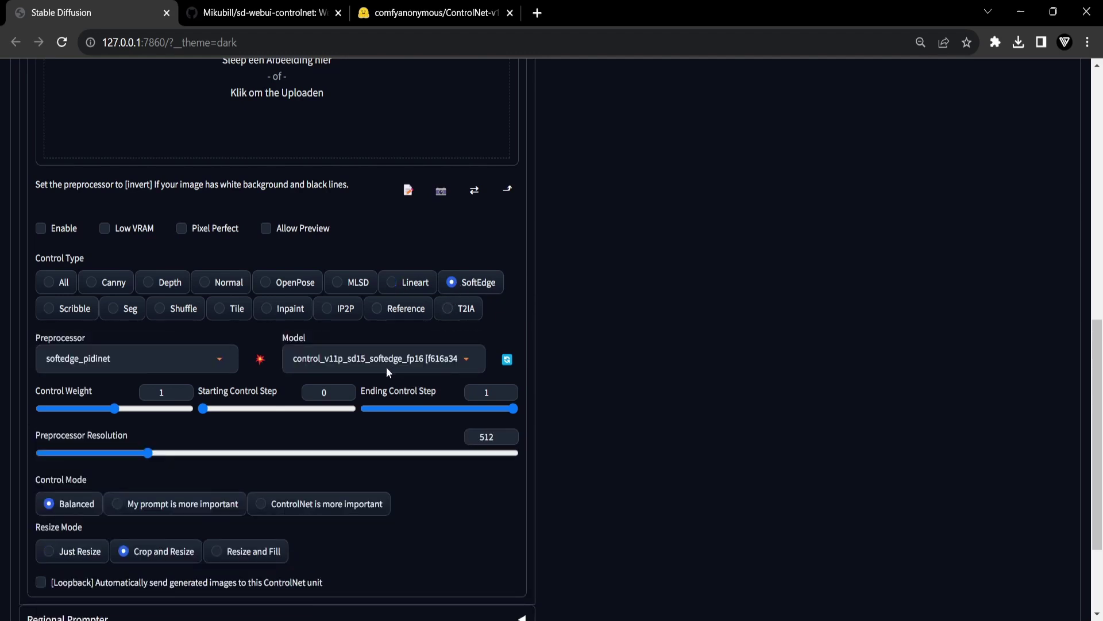
click(74, 313)
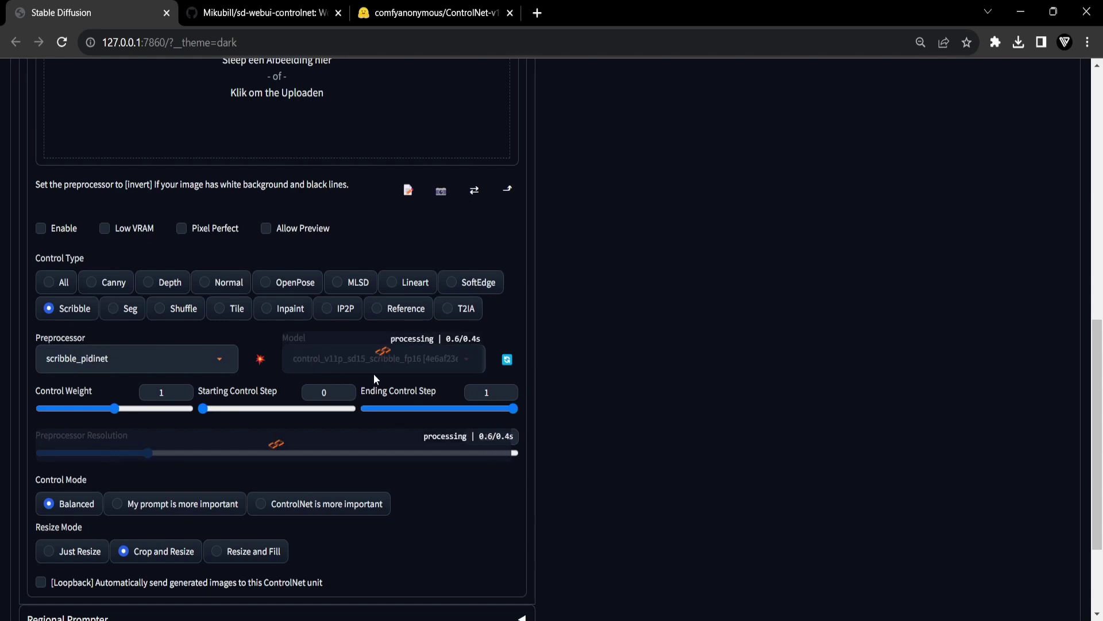
click(129, 310)
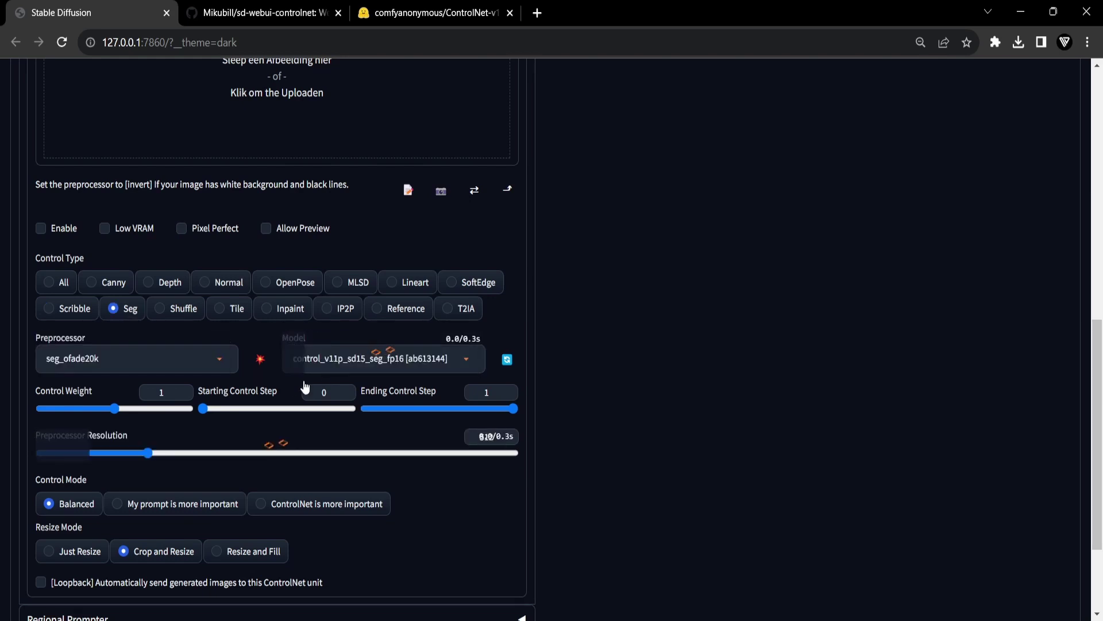
click(179, 311)
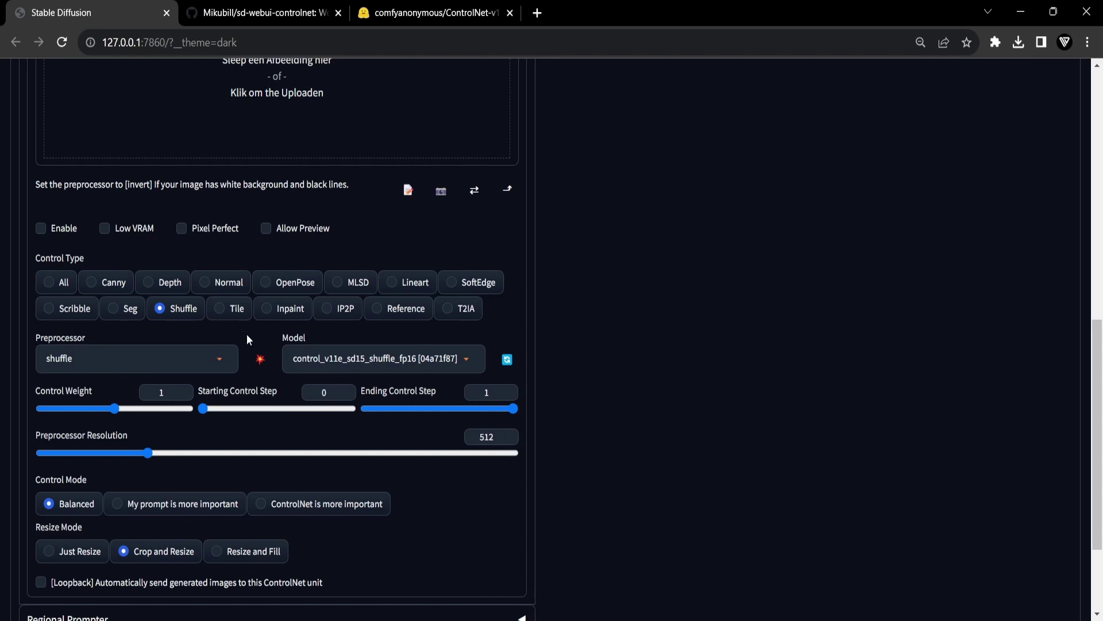
scroll(236, 318, up, 5)
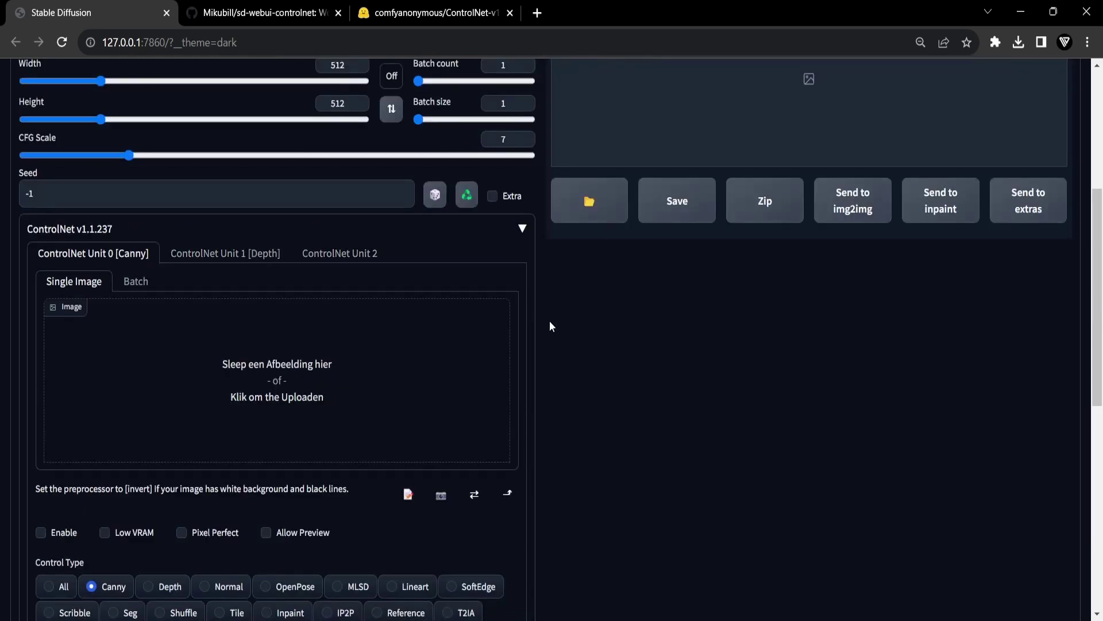
Step: In ControlNet settings, set Multi ControlNet: Max models amount to 2, apply, and reload the UI
scroll(549, 322, up, 5)
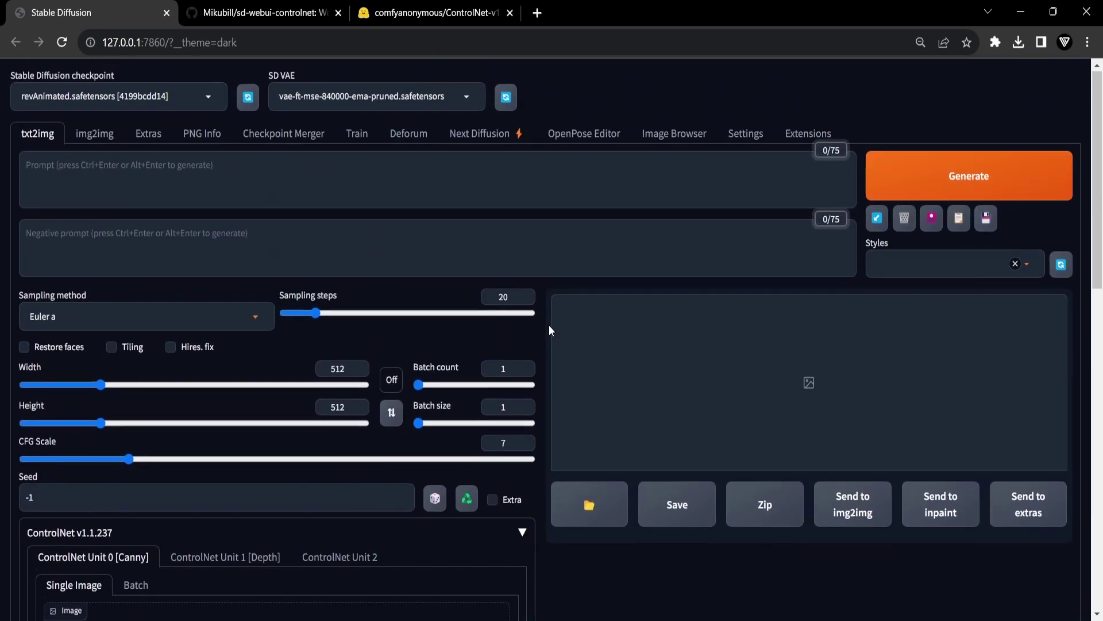
click(746, 135)
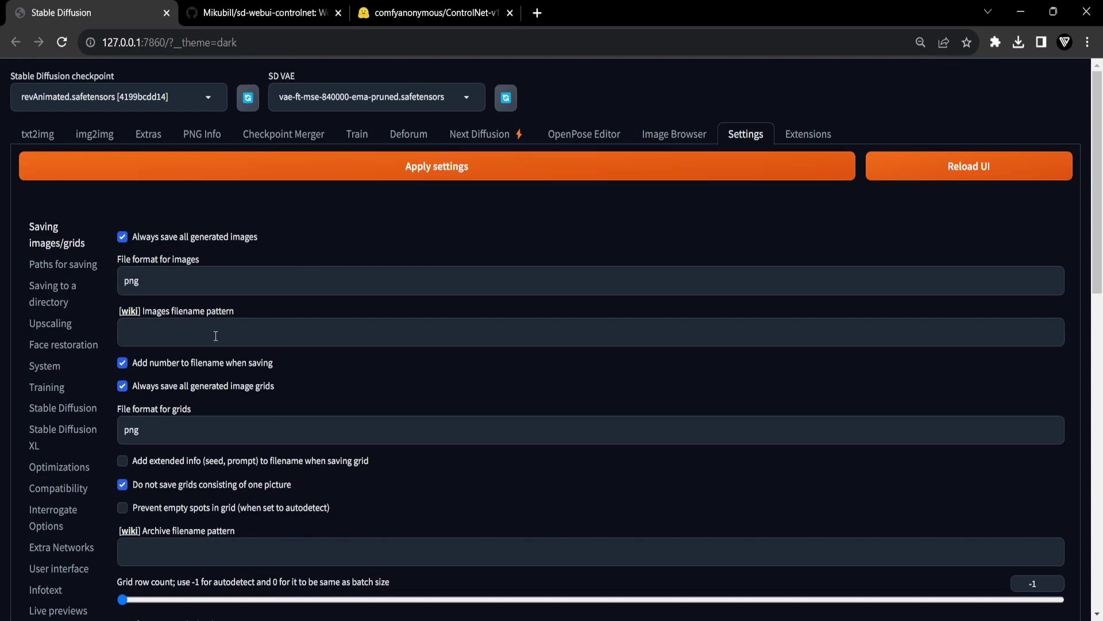
scroll(32, 437, down, 5)
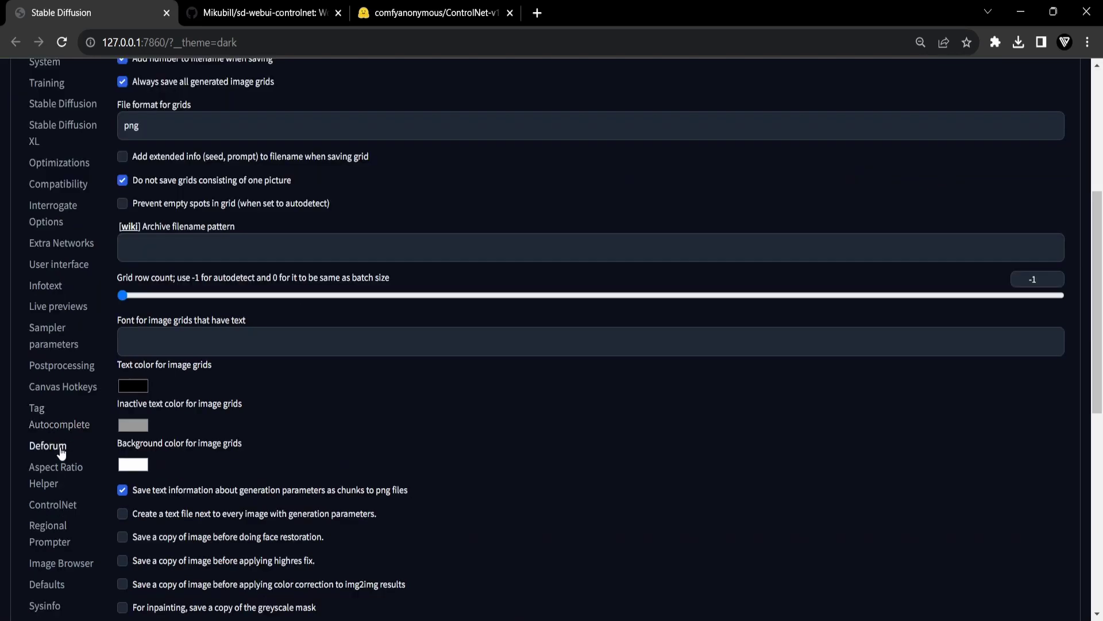
click(65, 507)
scroll(328, 282, up, 1)
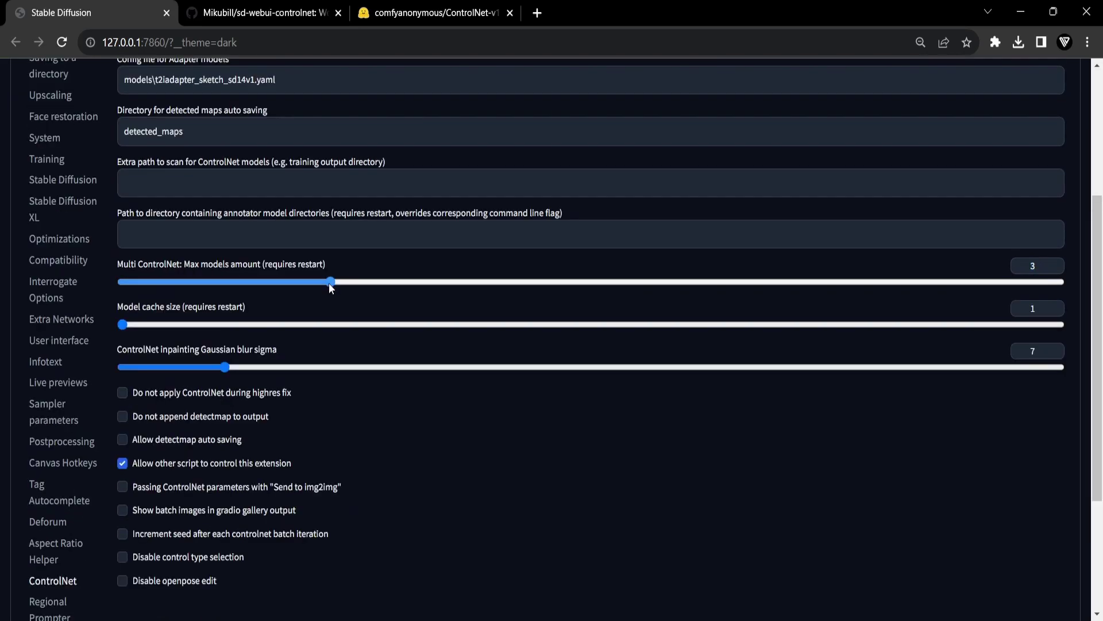
drag(329, 282, 230, 280)
scroll(371, 180, up, 4)
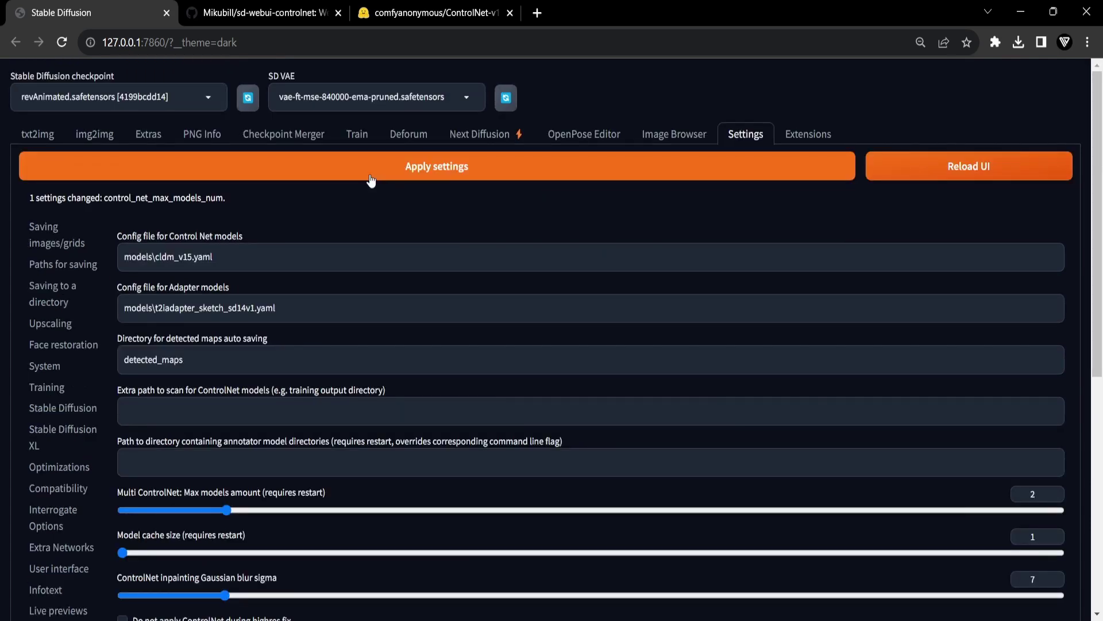
click(924, 172)
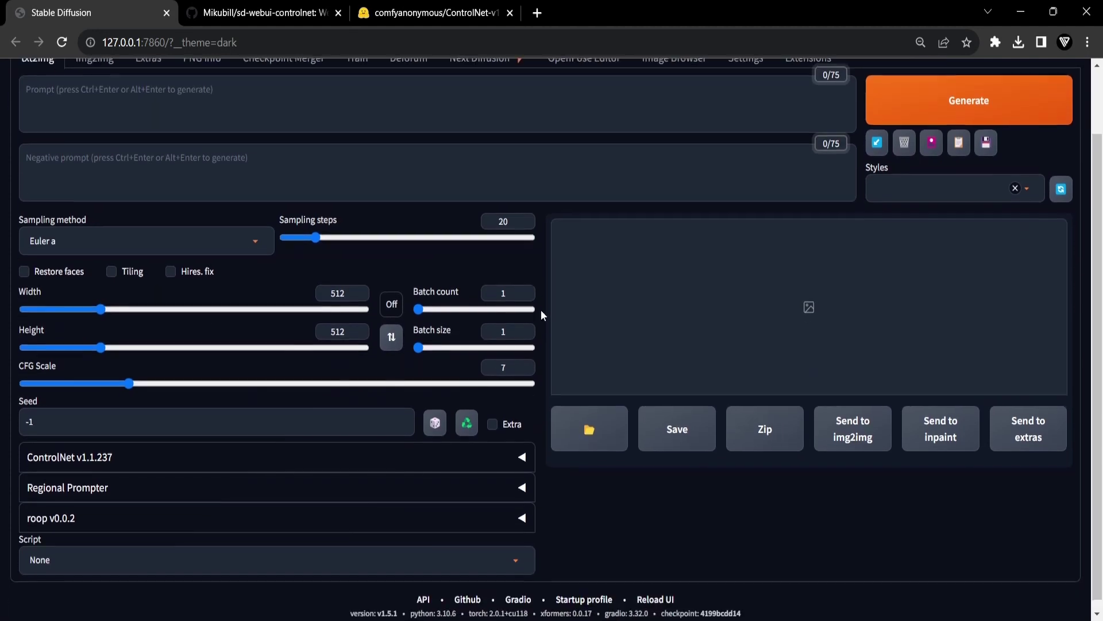
Step: Expand the ControlNet v1.1.237 panel to see its Unit 0 and Unit 1 tabs
click(115, 448)
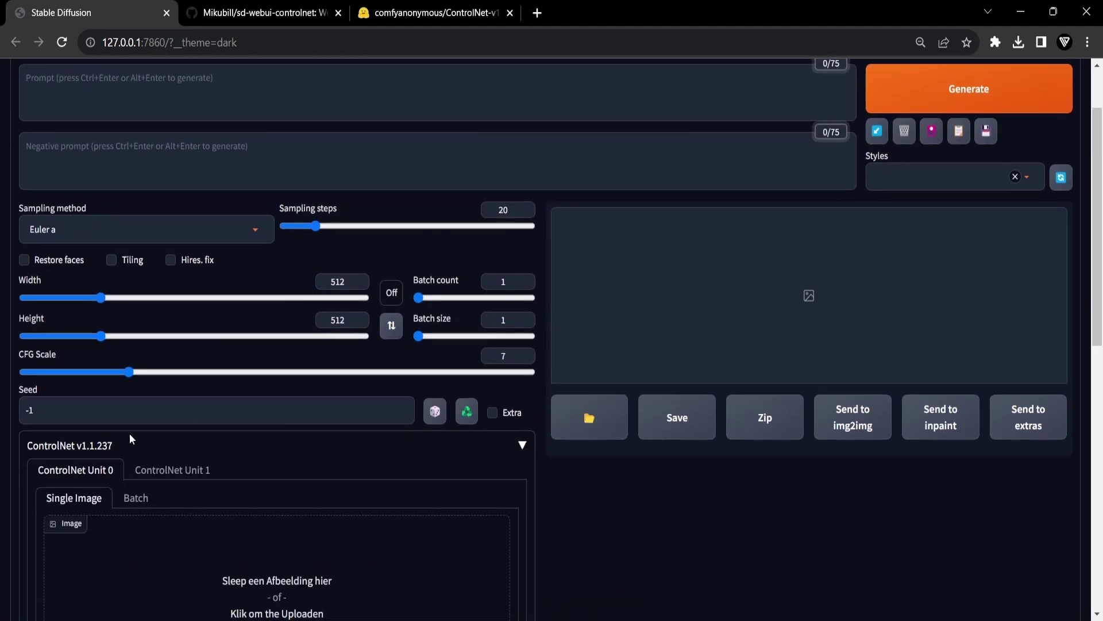
scroll(130, 435, down, 4)
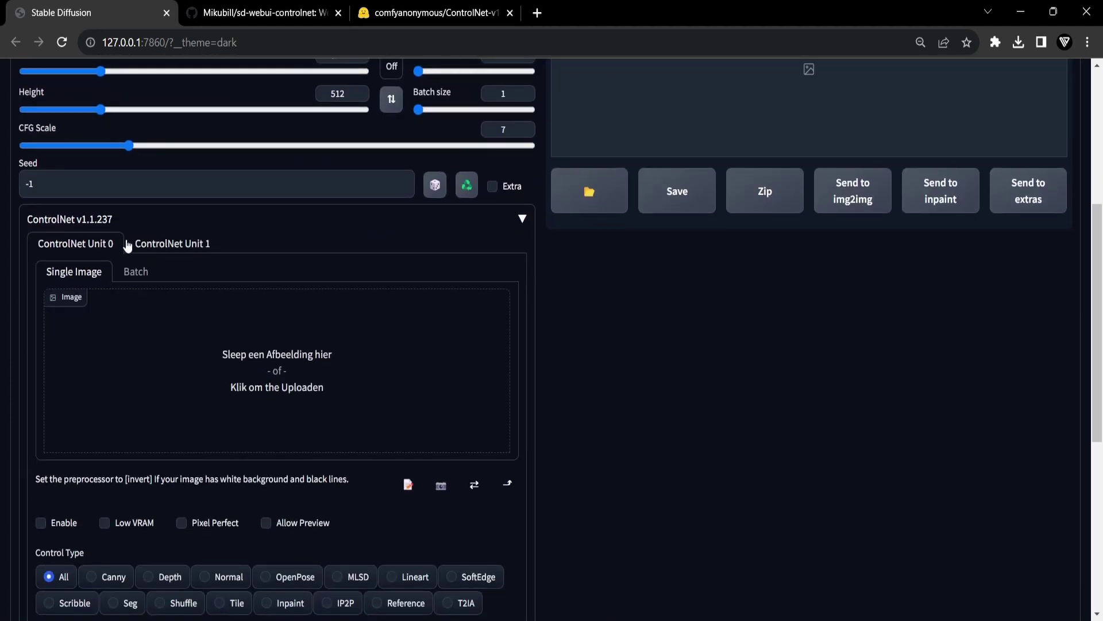